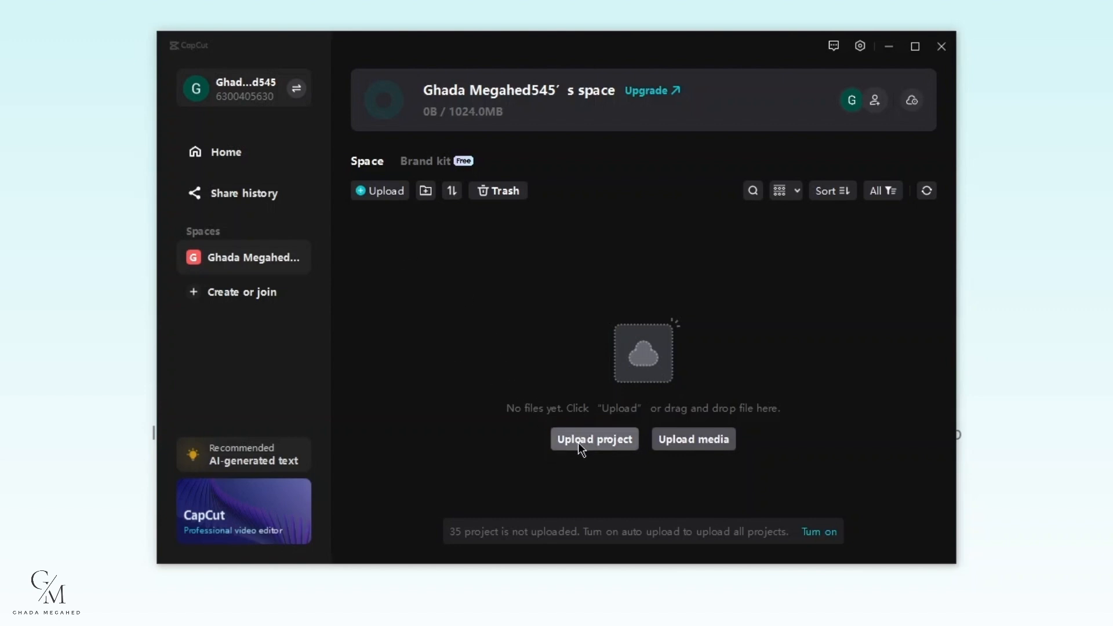
- Upload the most recently edited project, the 38-second one, to the cloud space and dismiss the viewing notice
left_click(581, 447)
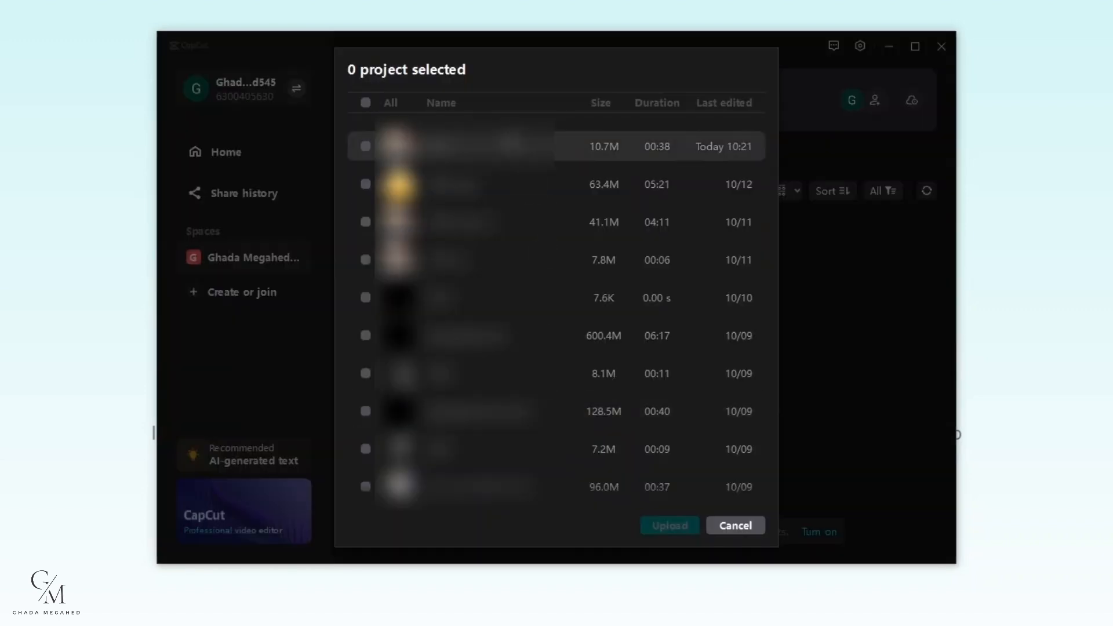
left_click(362, 148)
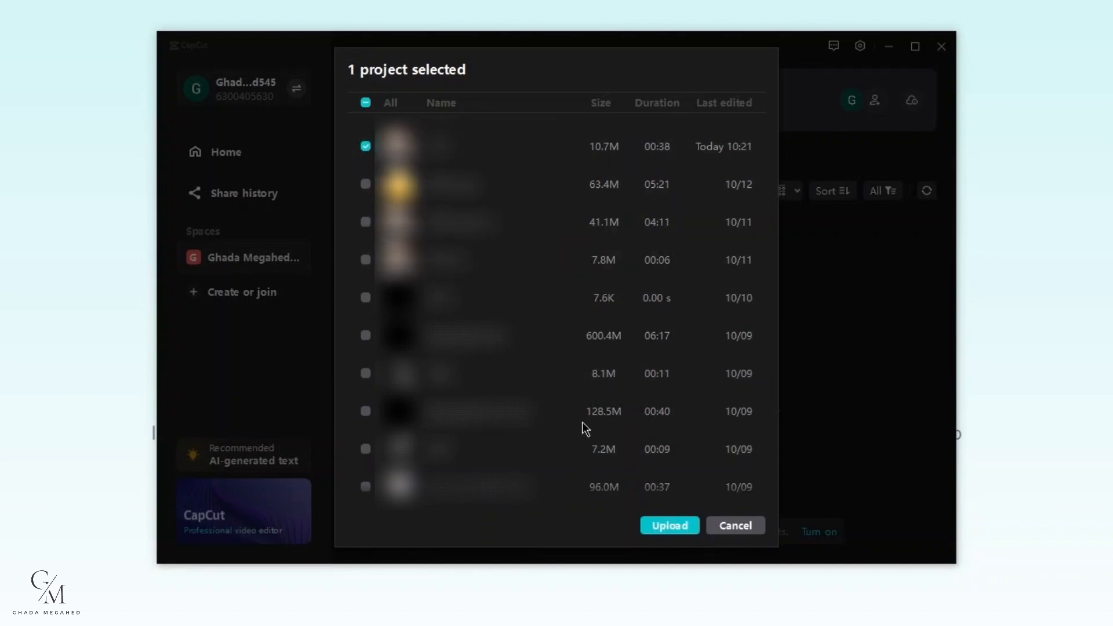
left_click(662, 529)
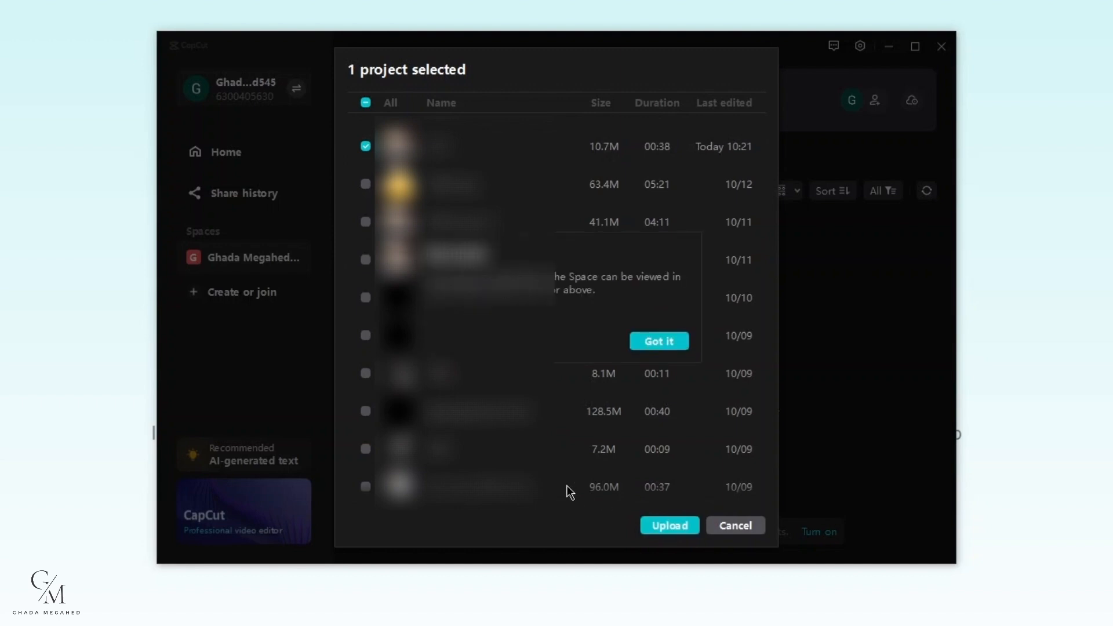
left_click(660, 342)
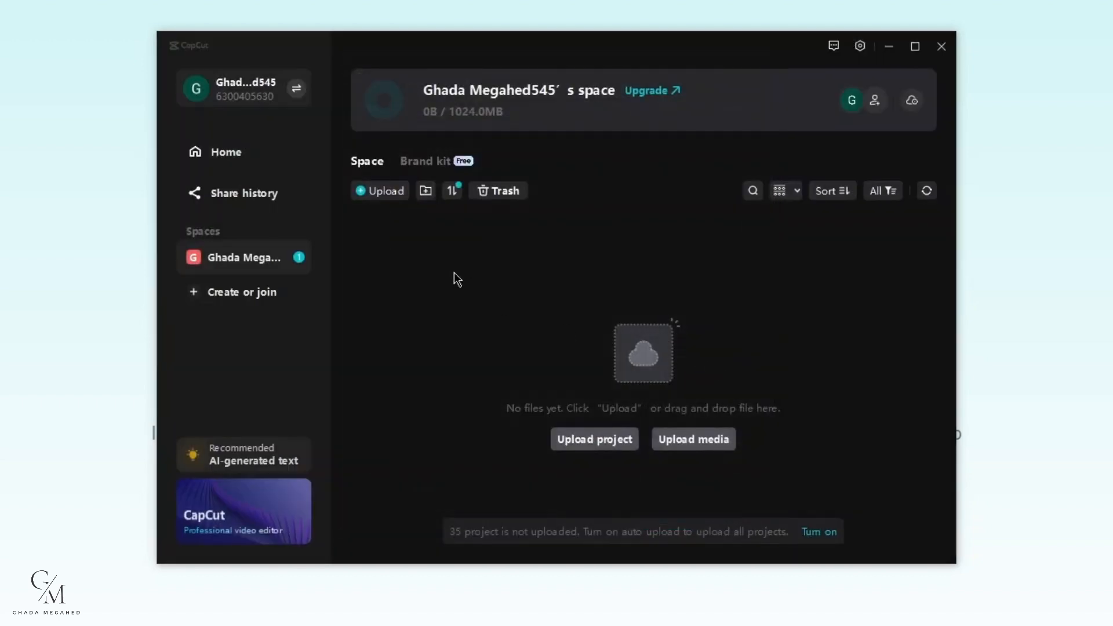
- Cancel the project's upload in the transfer list and close the list
left_click(454, 194)
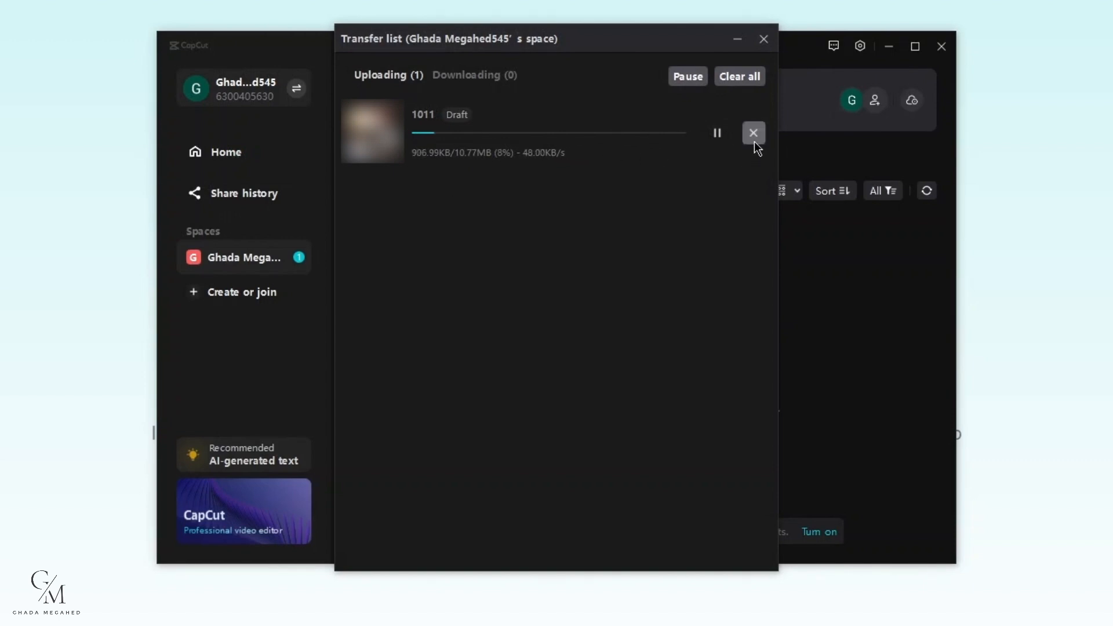
left_click(754, 133)
left_click(763, 39)
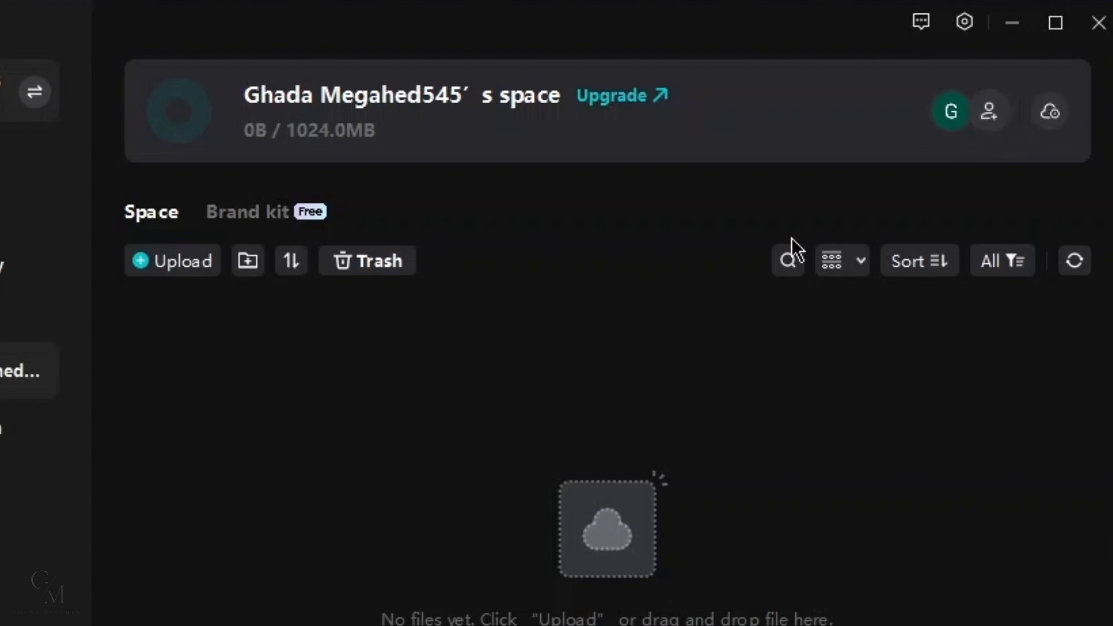
- Copy the invitation link for the space and close the invitation dialog
left_click(989, 111)
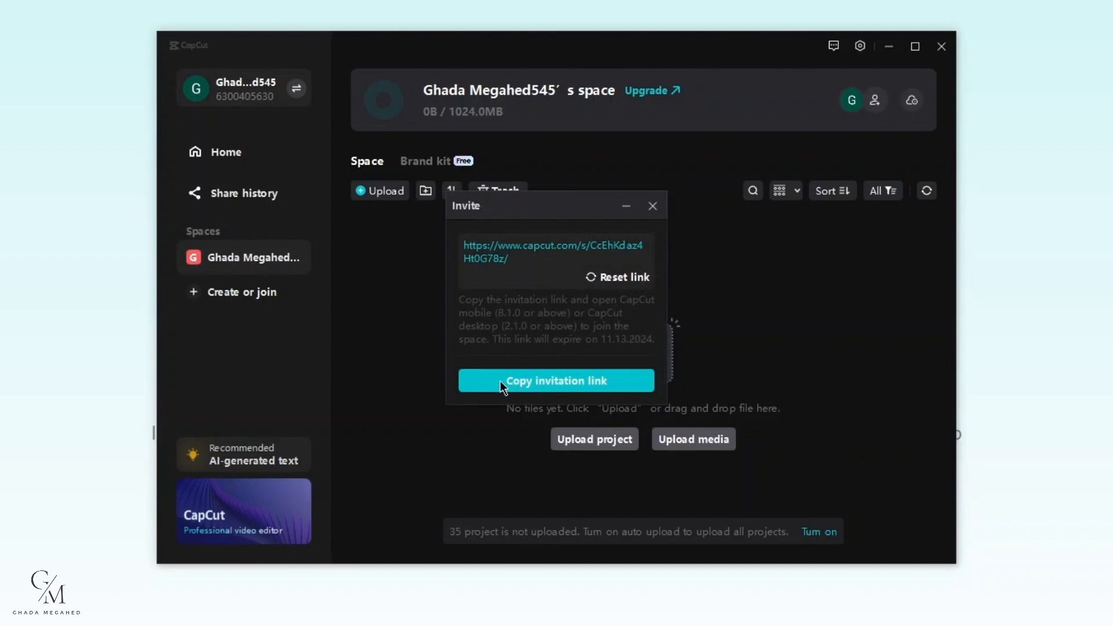
left_click(533, 381)
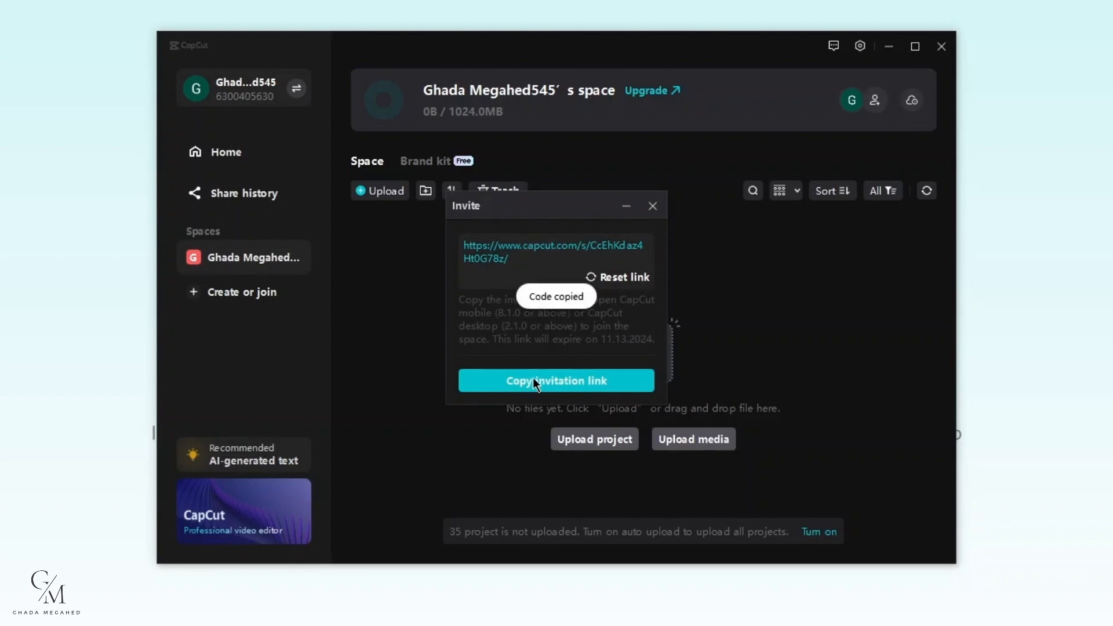
left_click(652, 207)
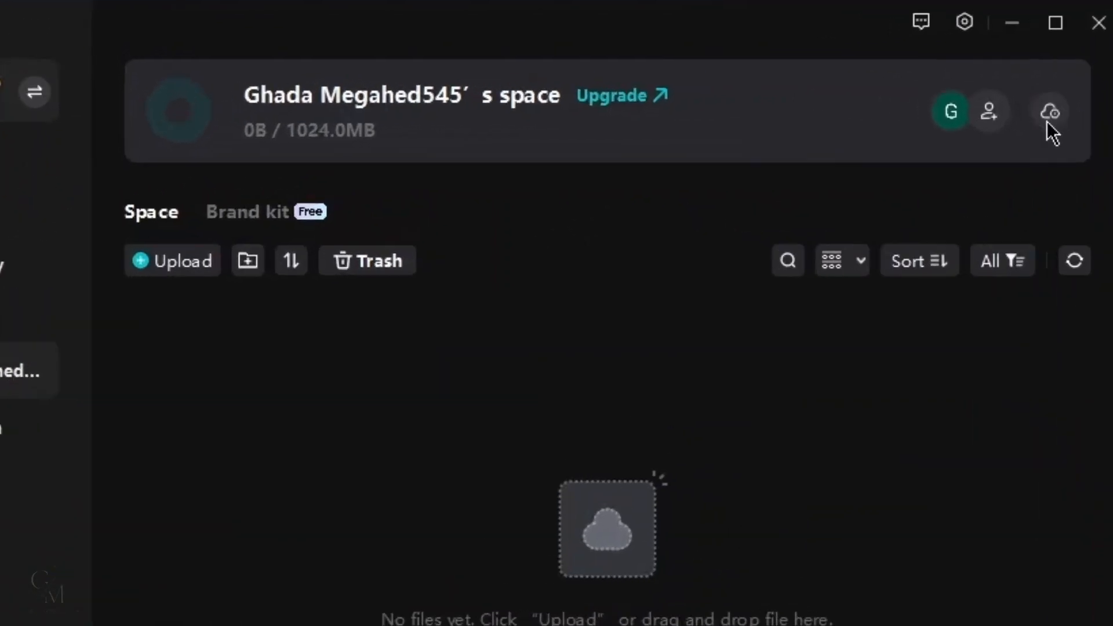
- Set the space's theme color to purple in the space settings
left_click(1050, 111)
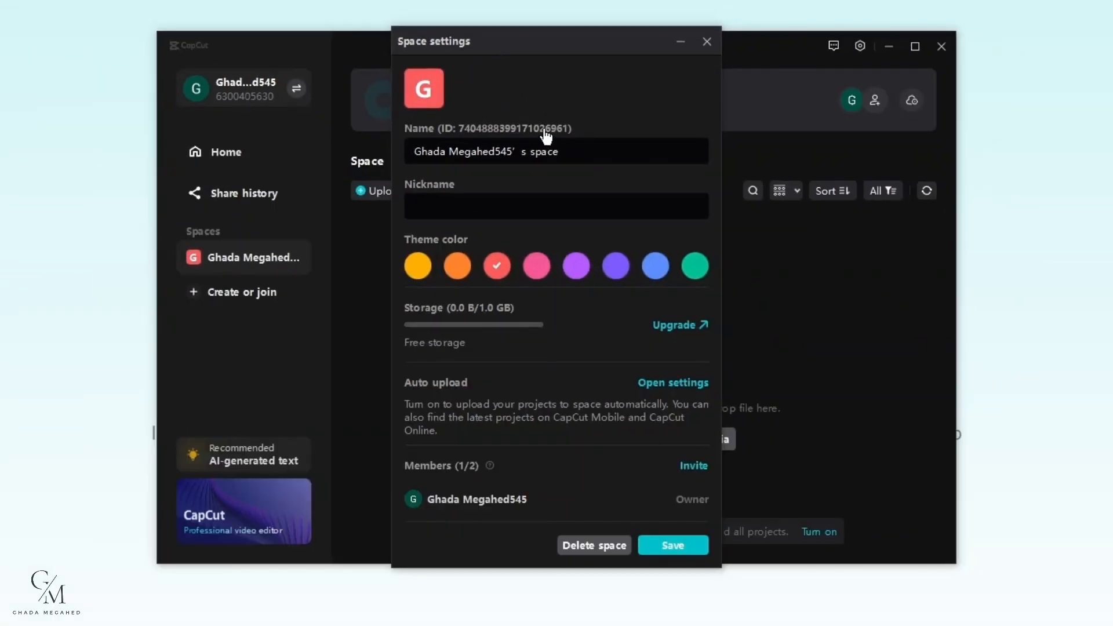
left_click_drag(421, 151, 525, 155)
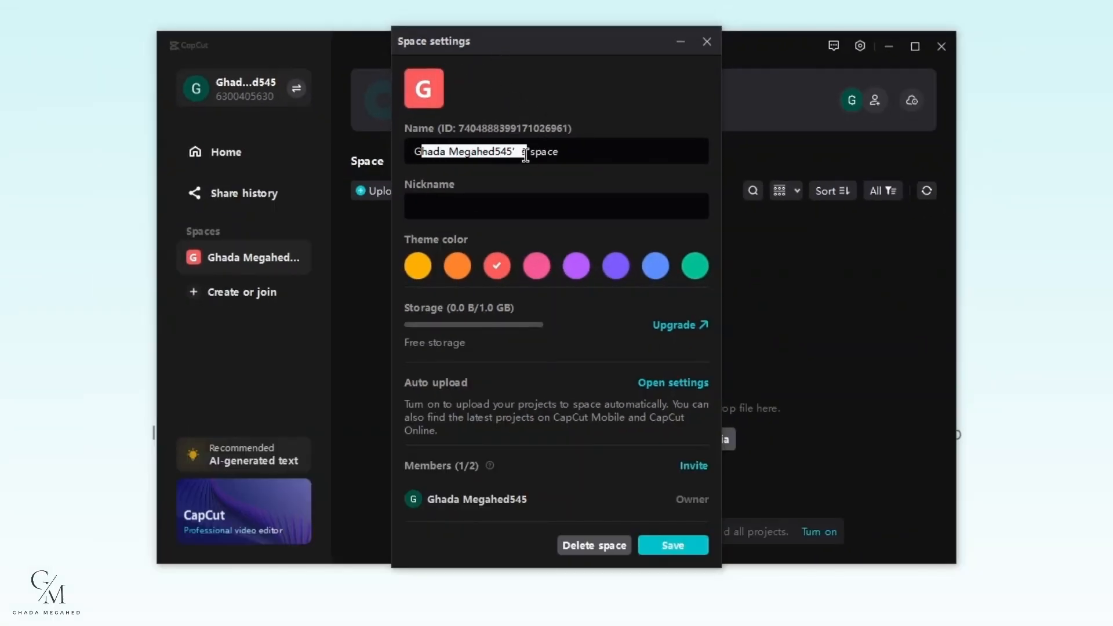
left_click(479, 203)
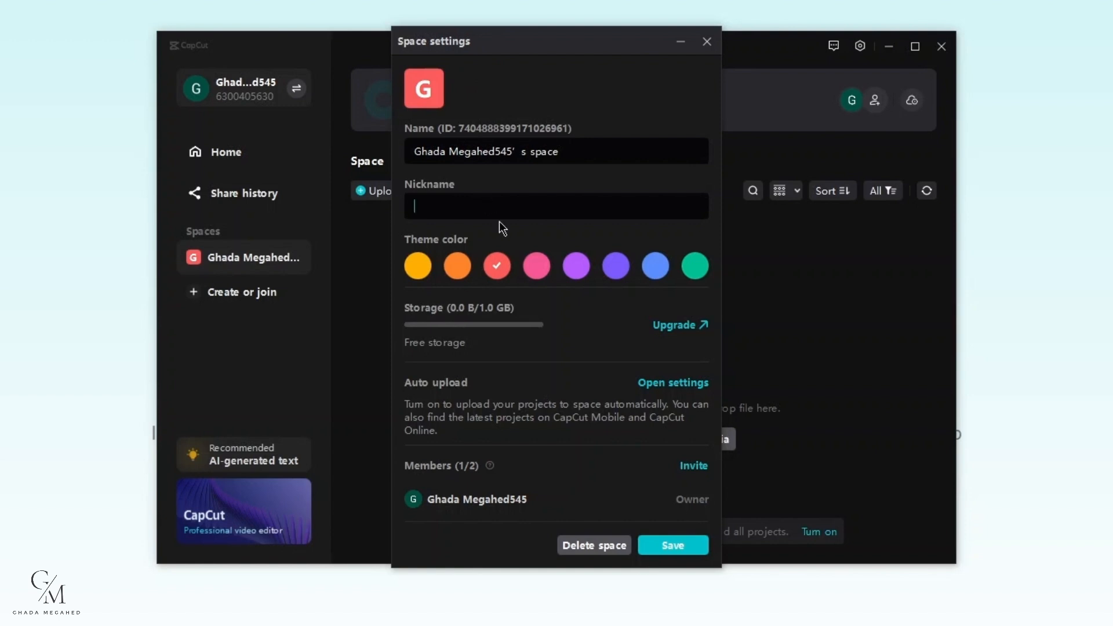
left_click(458, 267)
left_click(417, 266)
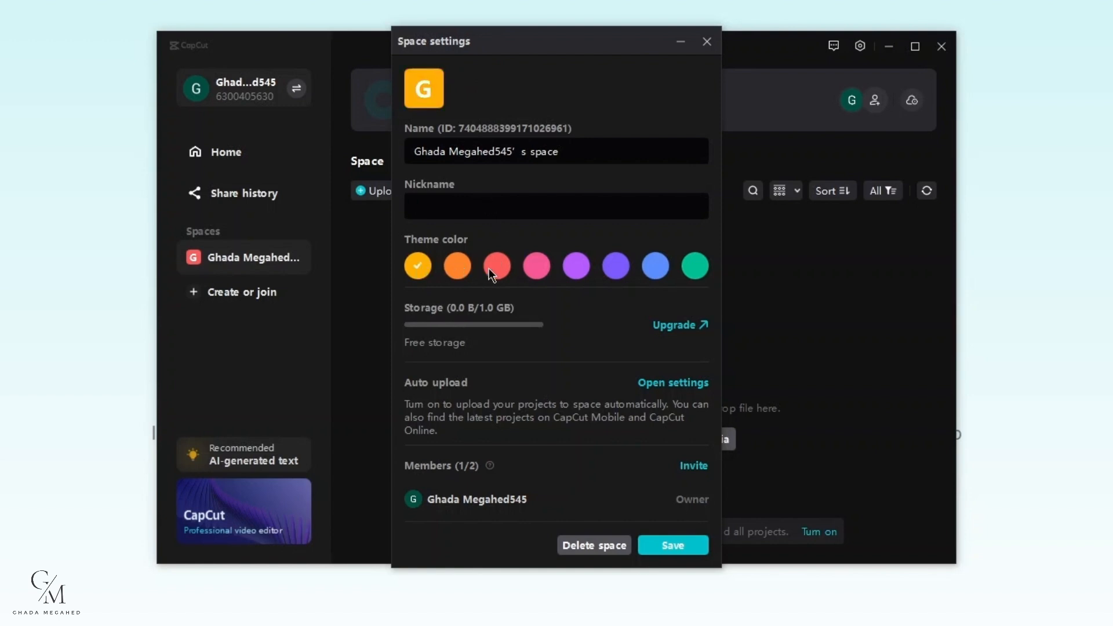
left_click(578, 266)
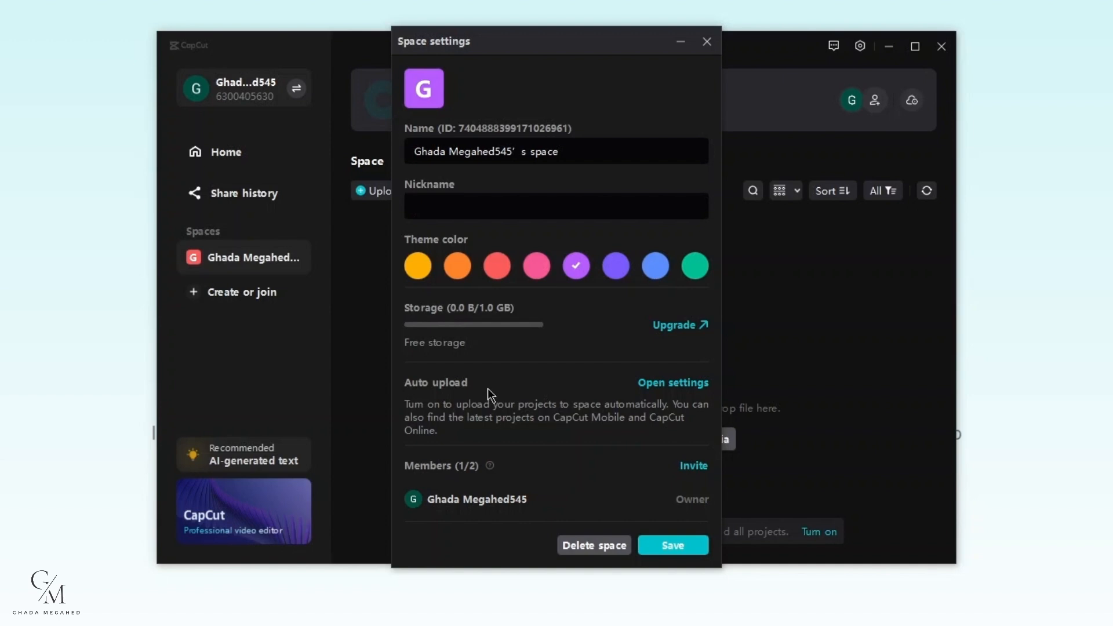
- Turn off auto upload in the draft settings reached from the space settings, and save them
left_click(653, 385)
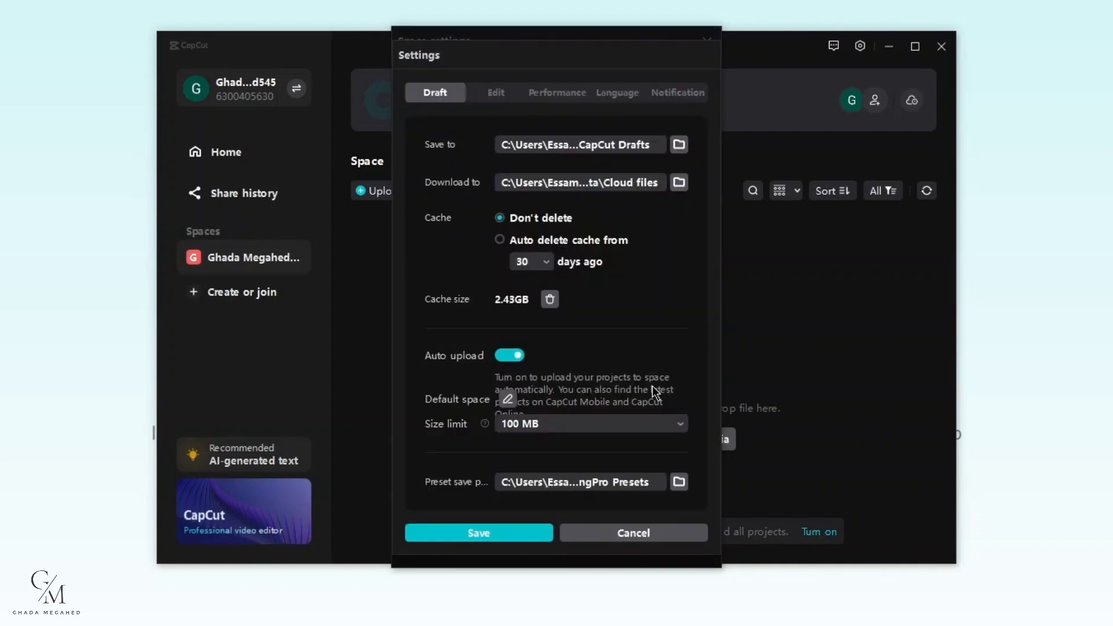
left_click(516, 355)
left_click(587, 378)
left_click(520, 358)
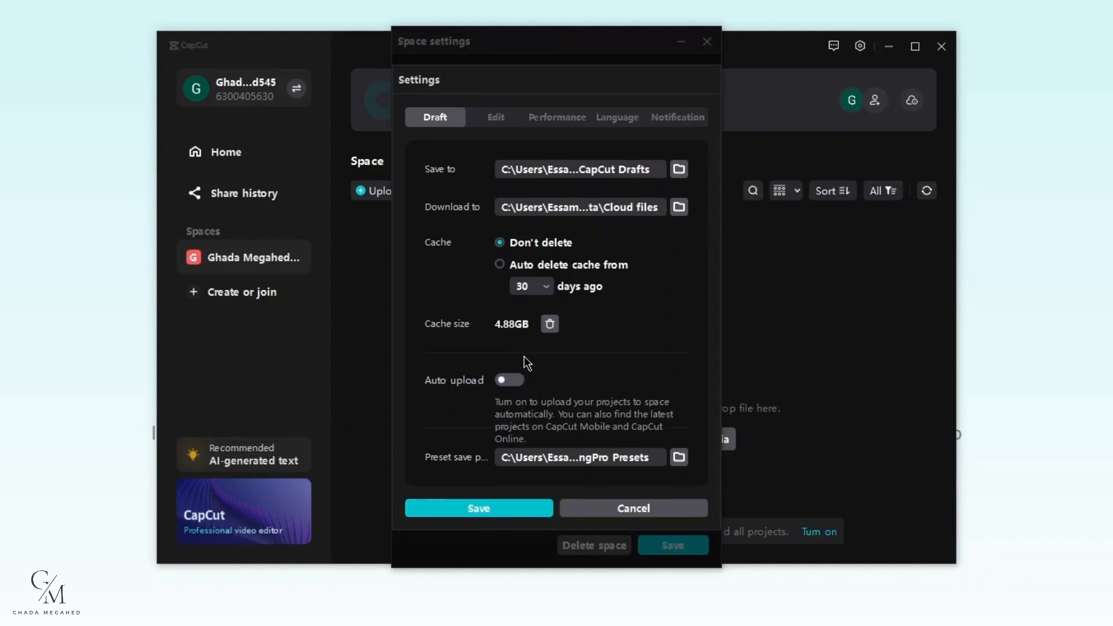
left_click(499, 509)
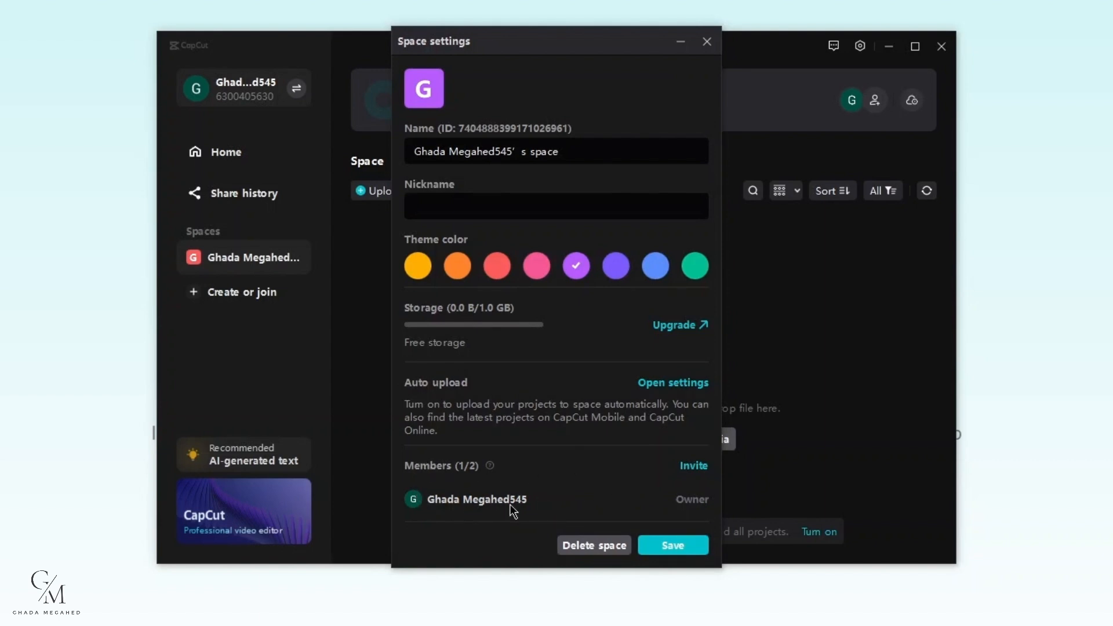
- Check the member invitation link from the space settings, close it, and save the space settings
left_click(693, 466)
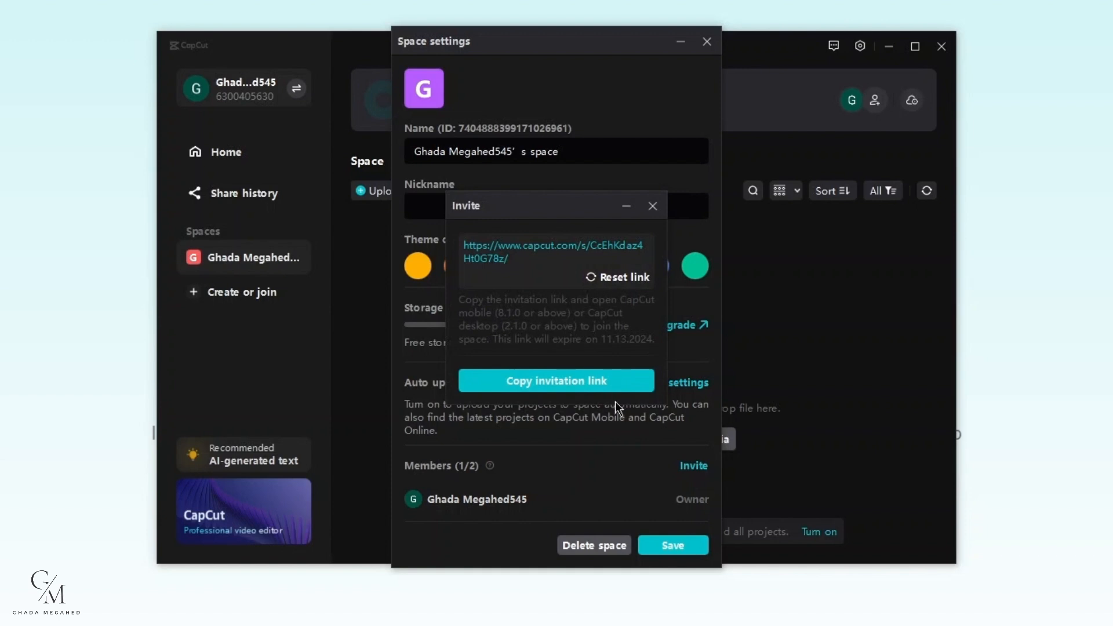
left_click(653, 205)
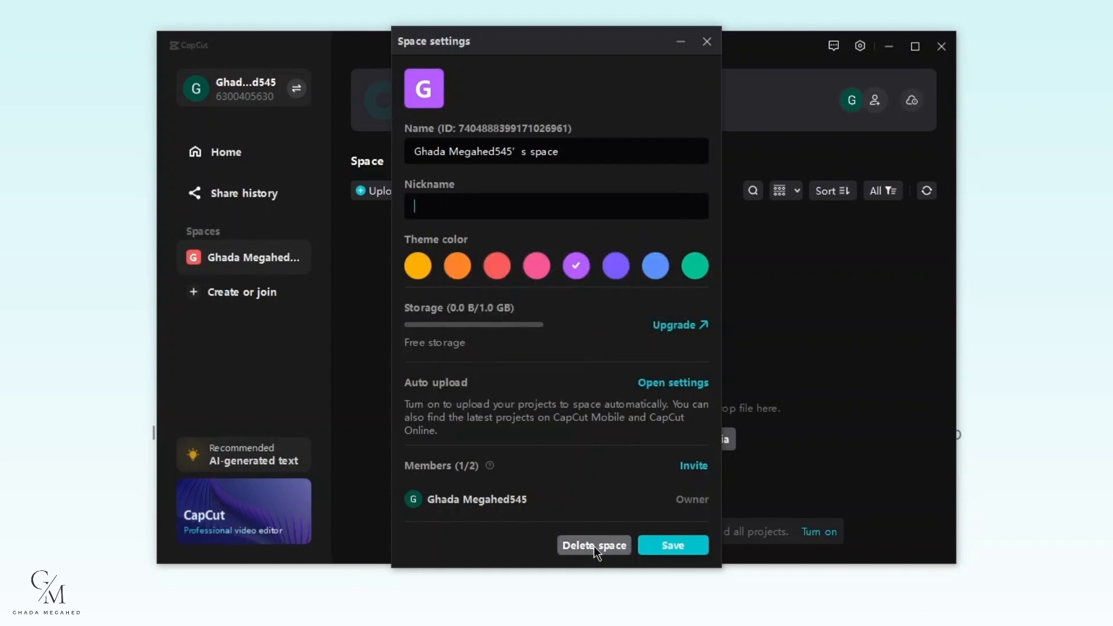
left_click(671, 546)
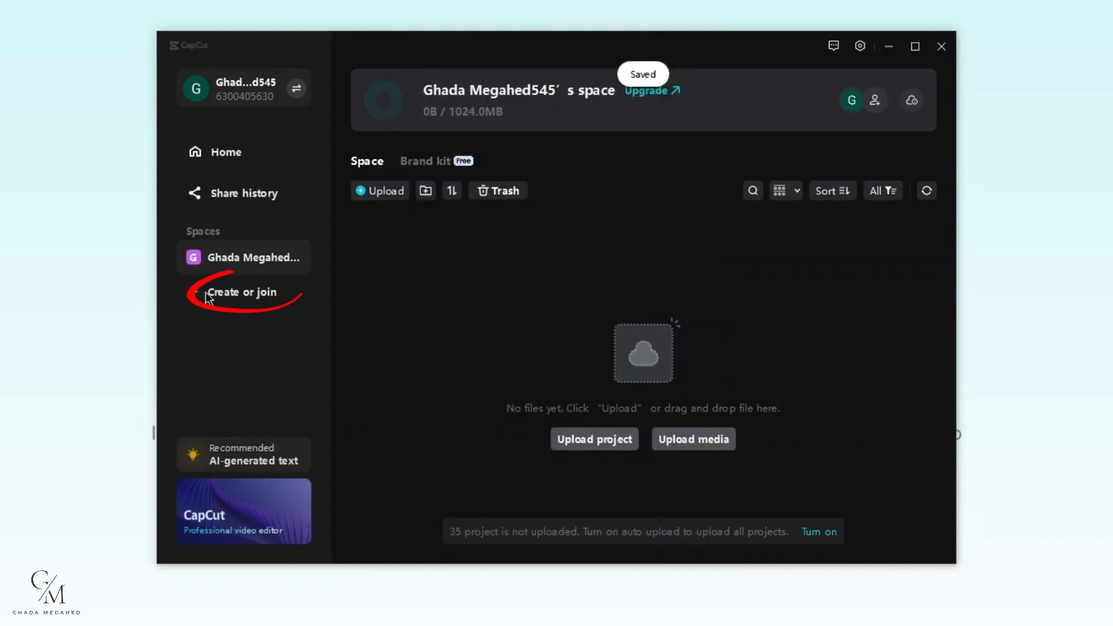
- Create a second space under the suggested default name
left_click(249, 297)
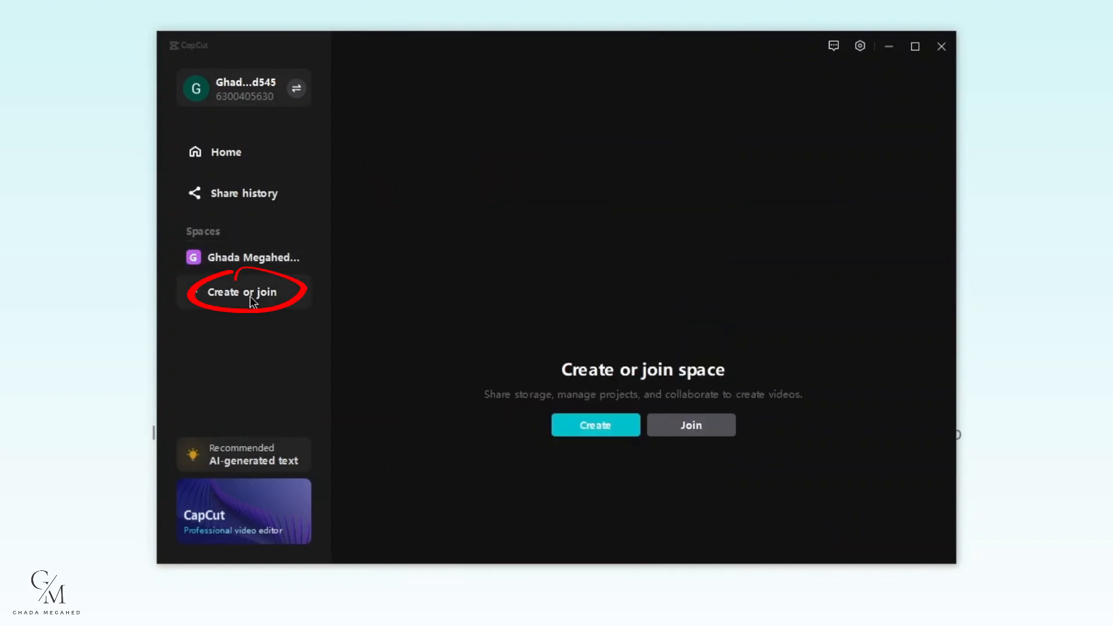
left_click(594, 427)
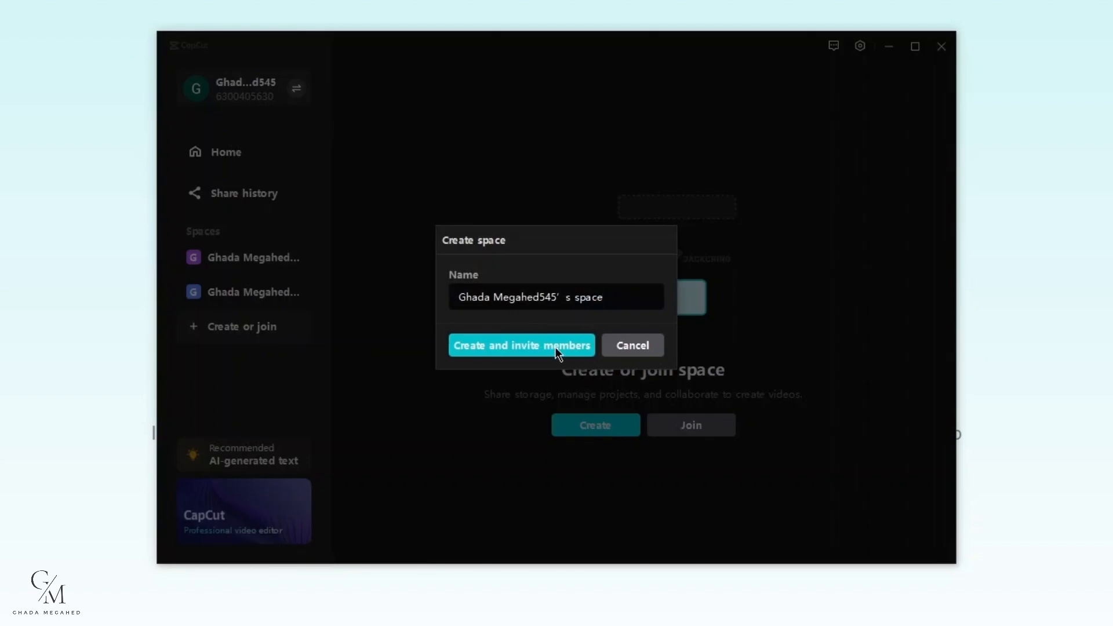
left_click(618, 348)
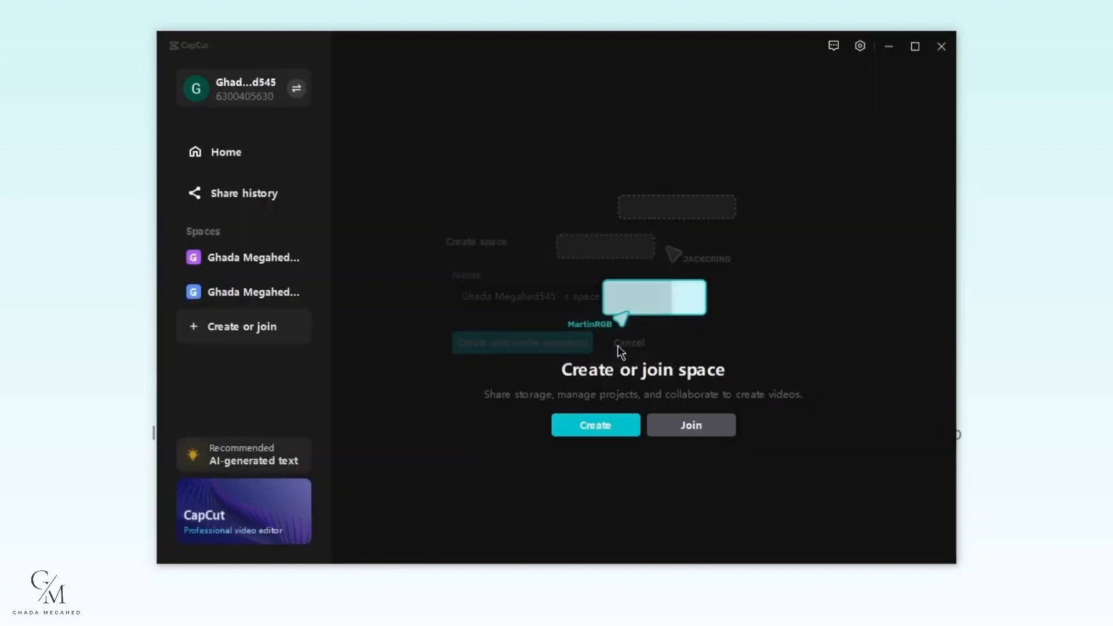
- Look at the form for joining a space with an invitation and leave it without joining
left_click(677, 426)
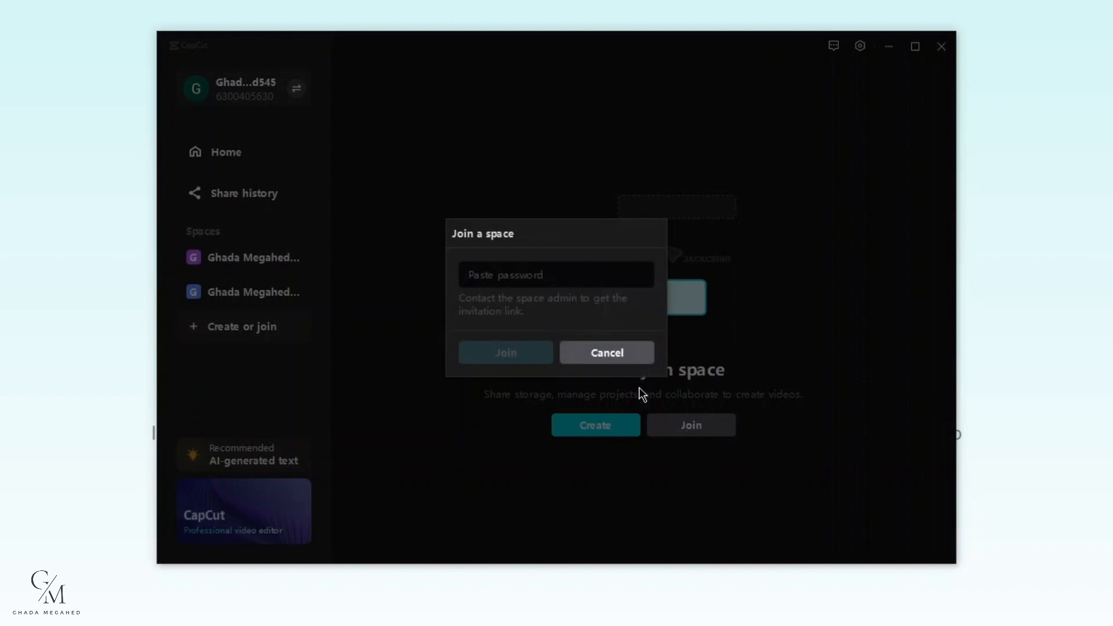
left_click(533, 279)
left_click(599, 352)
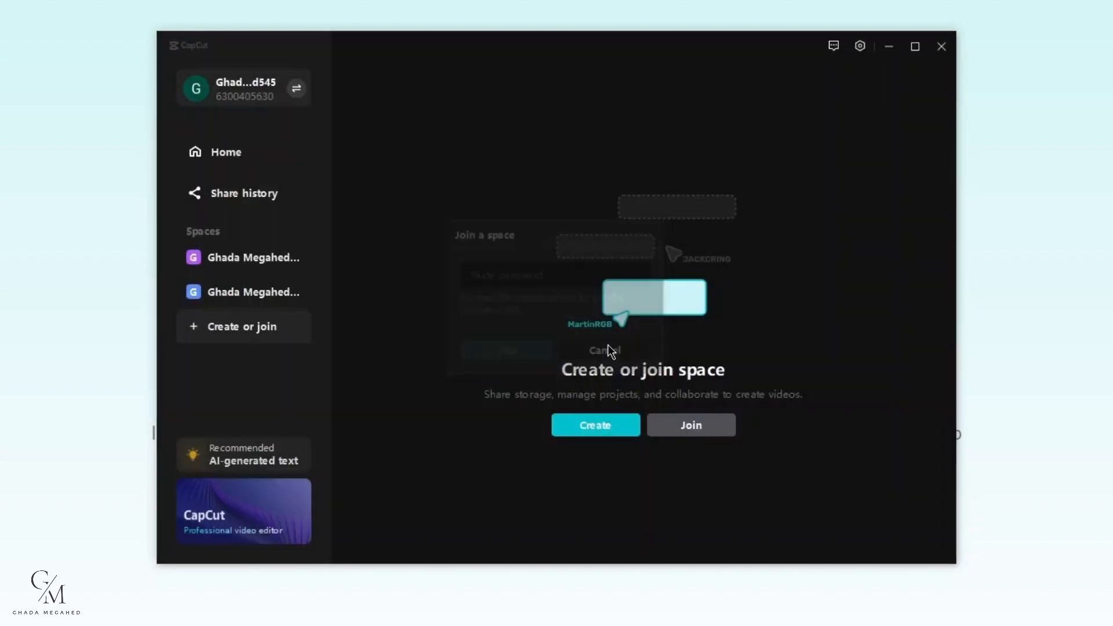
- Delete the second space, the blue one, confirming the deletion with the space name copied from its settings
left_click(295, 296)
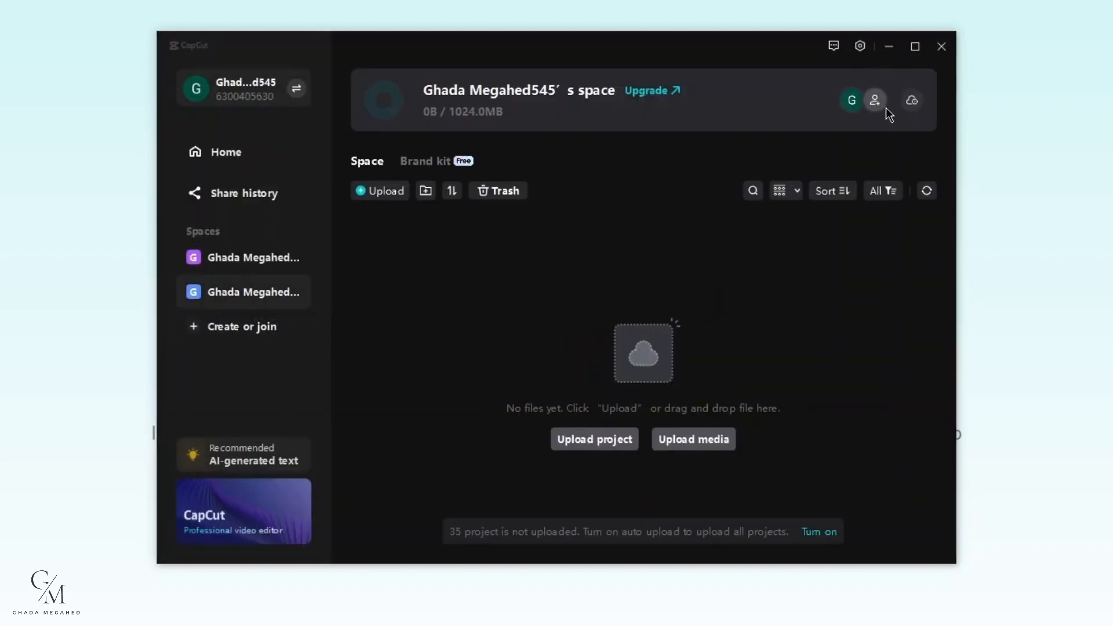
left_click(907, 102)
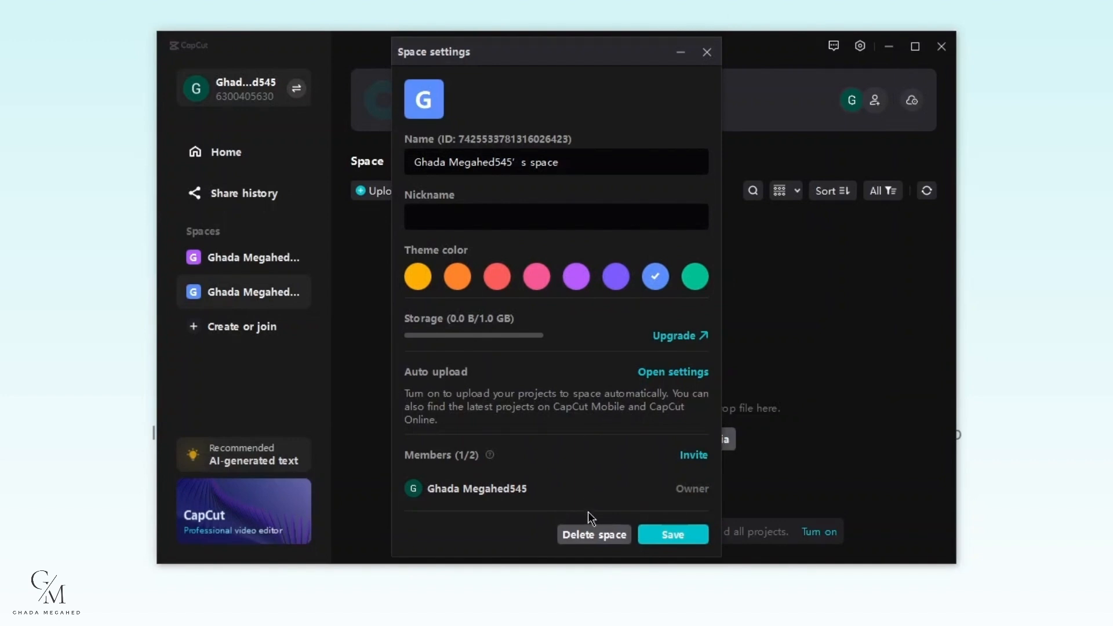
left_click(592, 530)
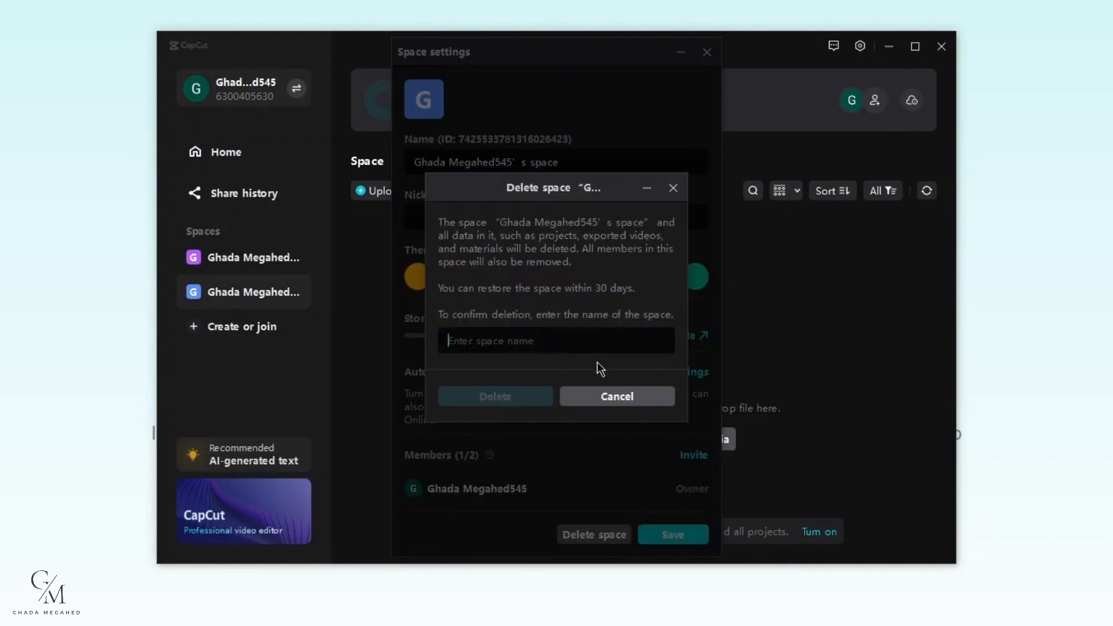
left_click(618, 398)
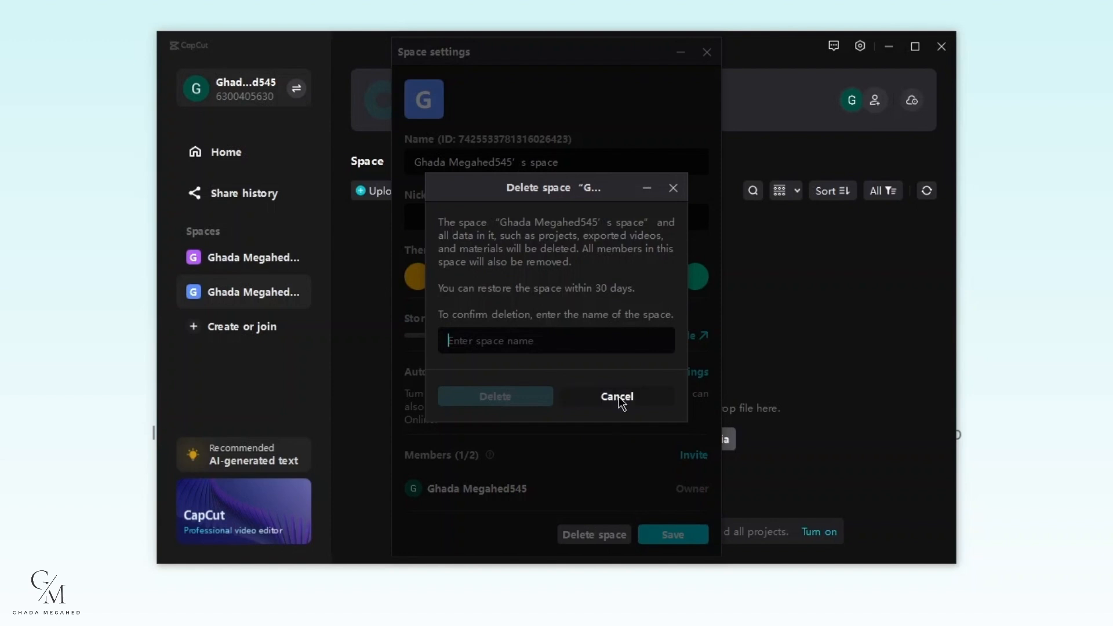
triple_click(440, 164)
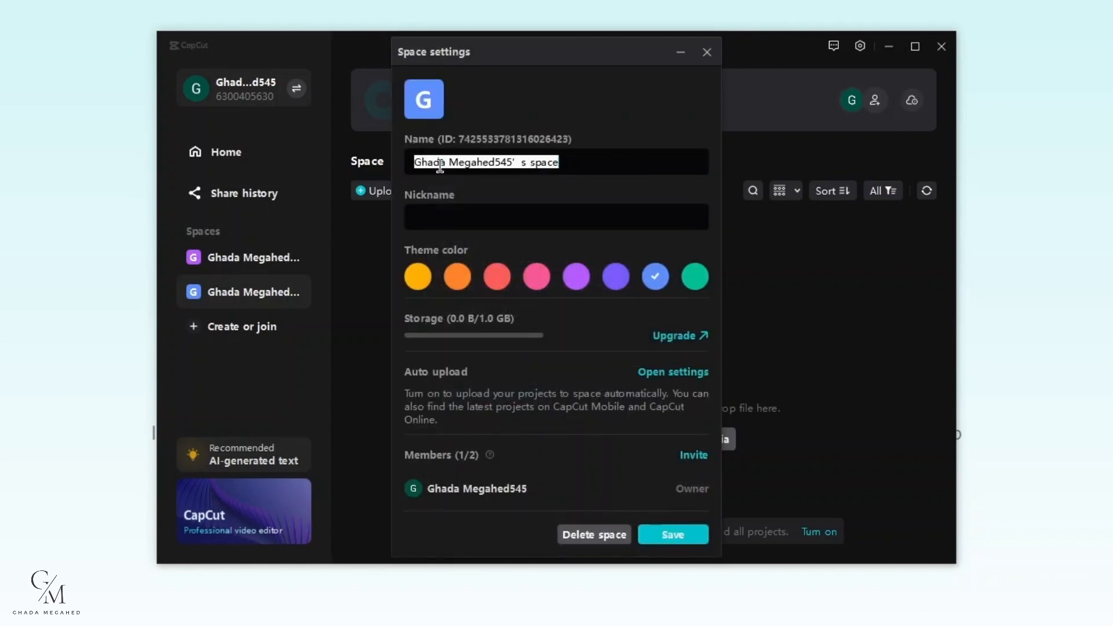
key("ctrl+c")
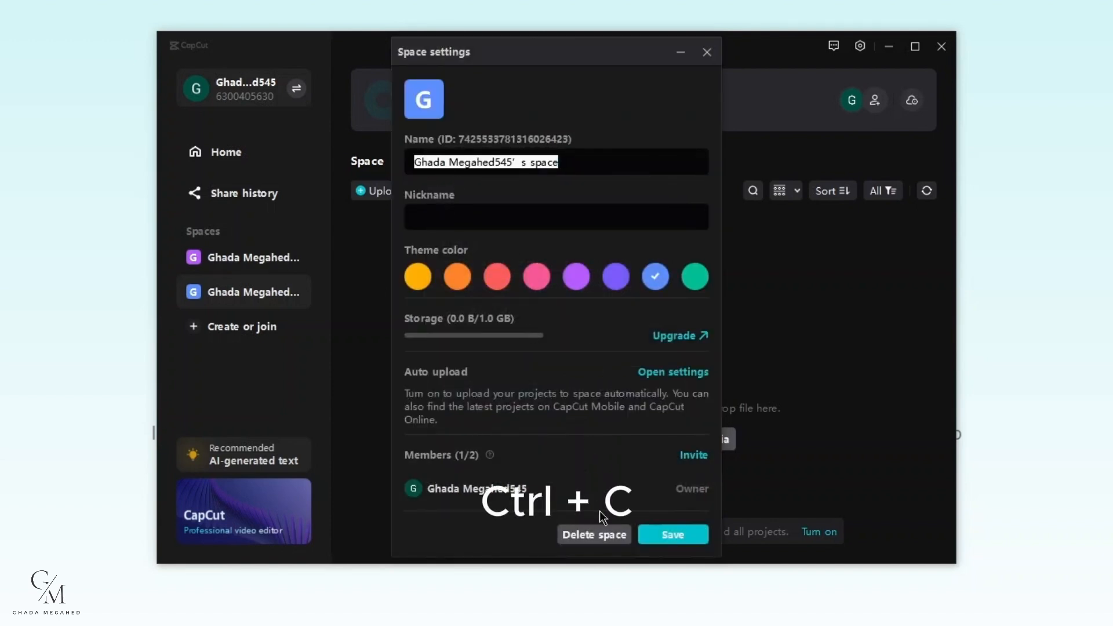
left_click(594, 533)
key("ctrl+v")
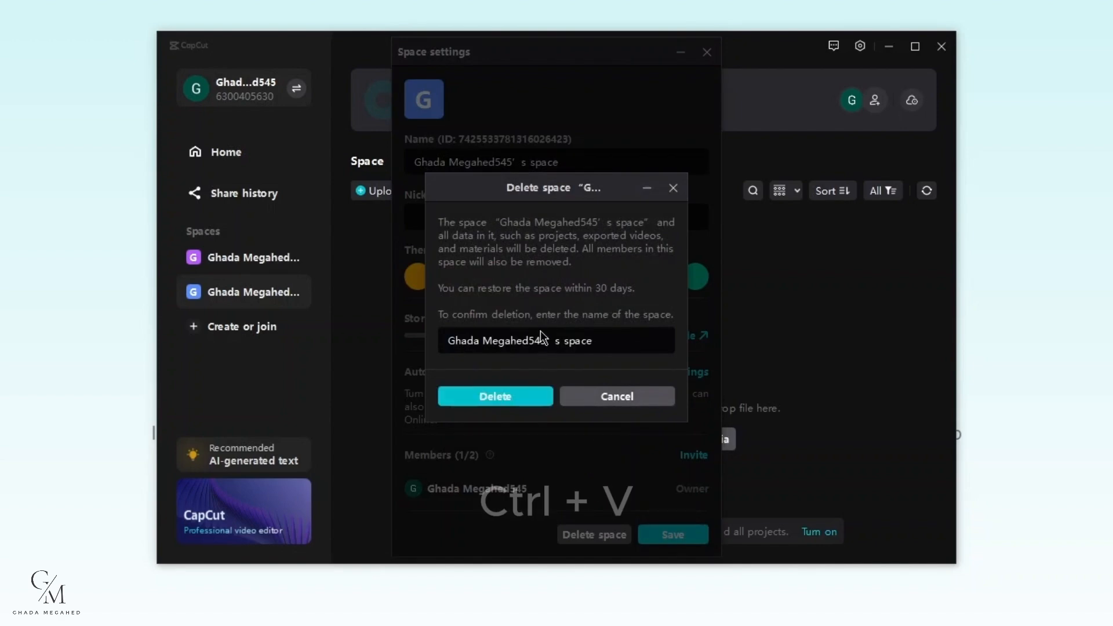
left_click(532, 395)
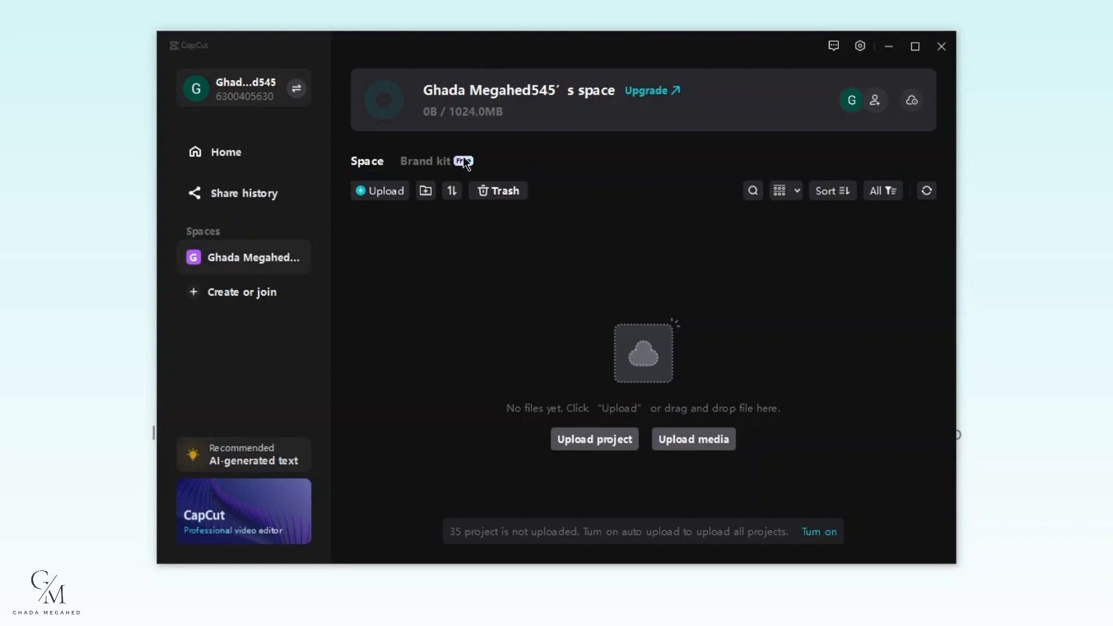
- Examine the space's brand kit and the videos, images and other asset sections it holds
left_click(438, 162)
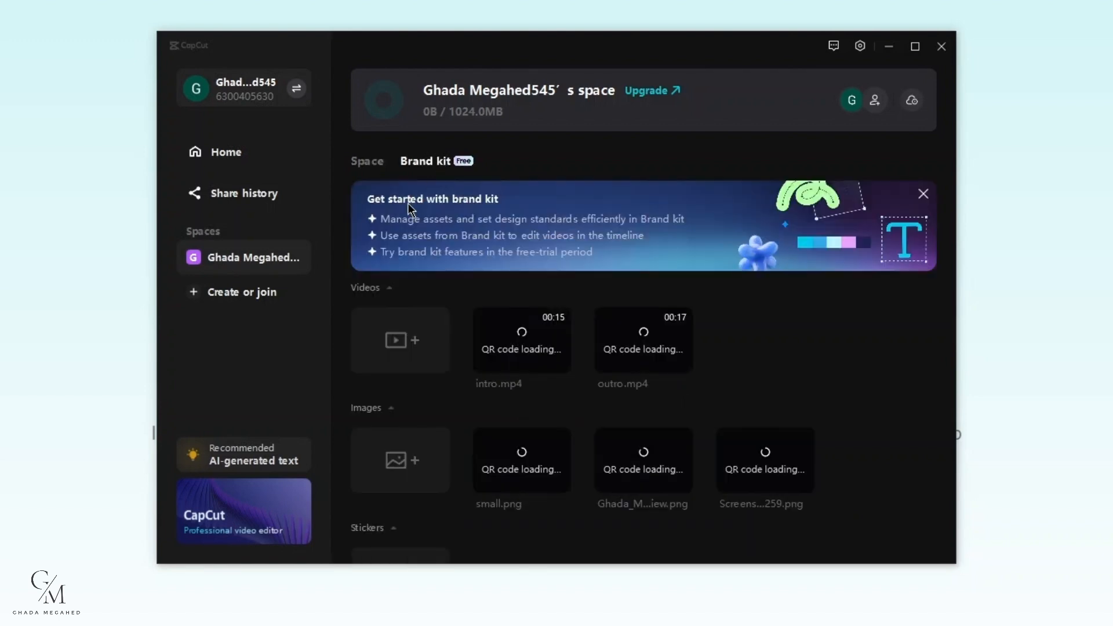
scroll(816, 305, "down", 5)
scroll(816, 305, "up", 3)
scroll(811, 304, "up", 2)
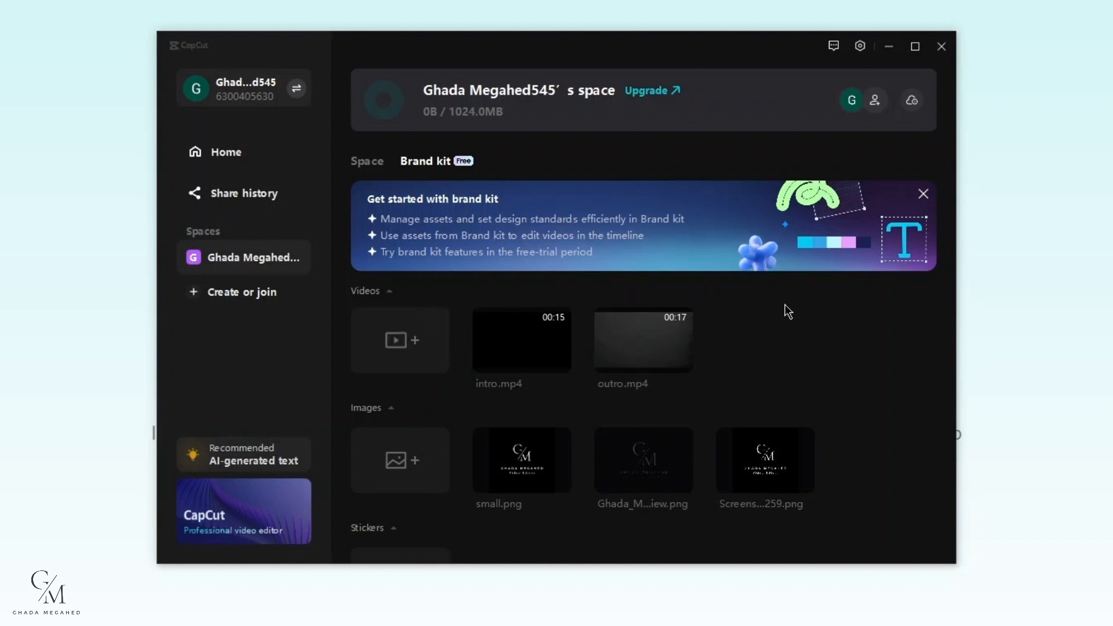
- Review the brand kit's sticker, font, background, music, text preset, adjustment preset, relight preset and color sections, and return to its beginning
scroll(801, 342, "down", 3)
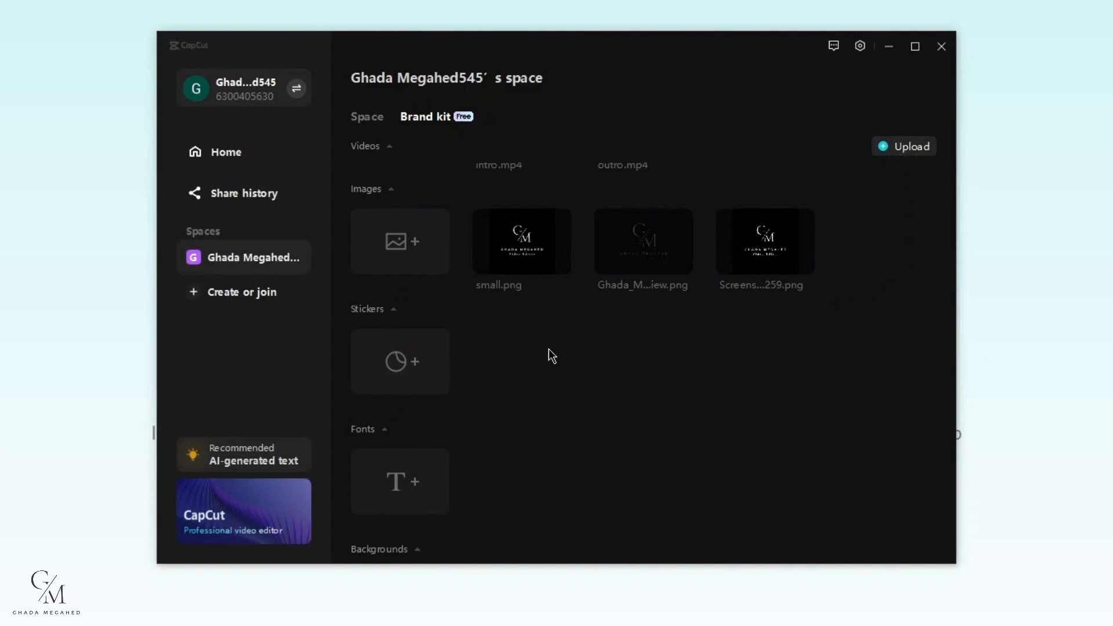
scroll(418, 280, "down", 1)
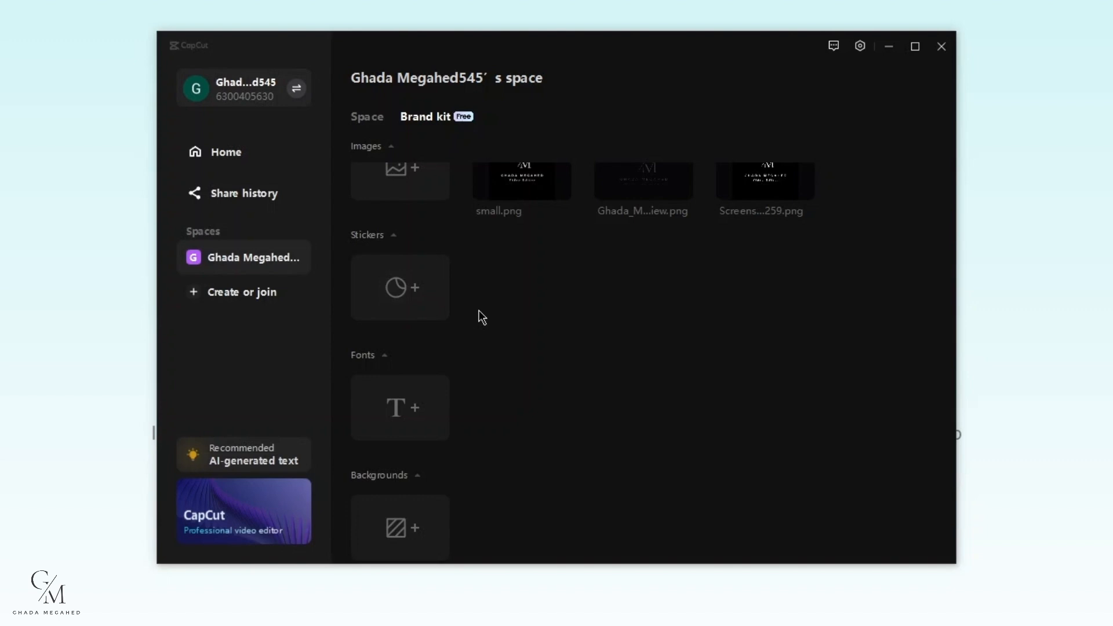
scroll(481, 316, "down", 1)
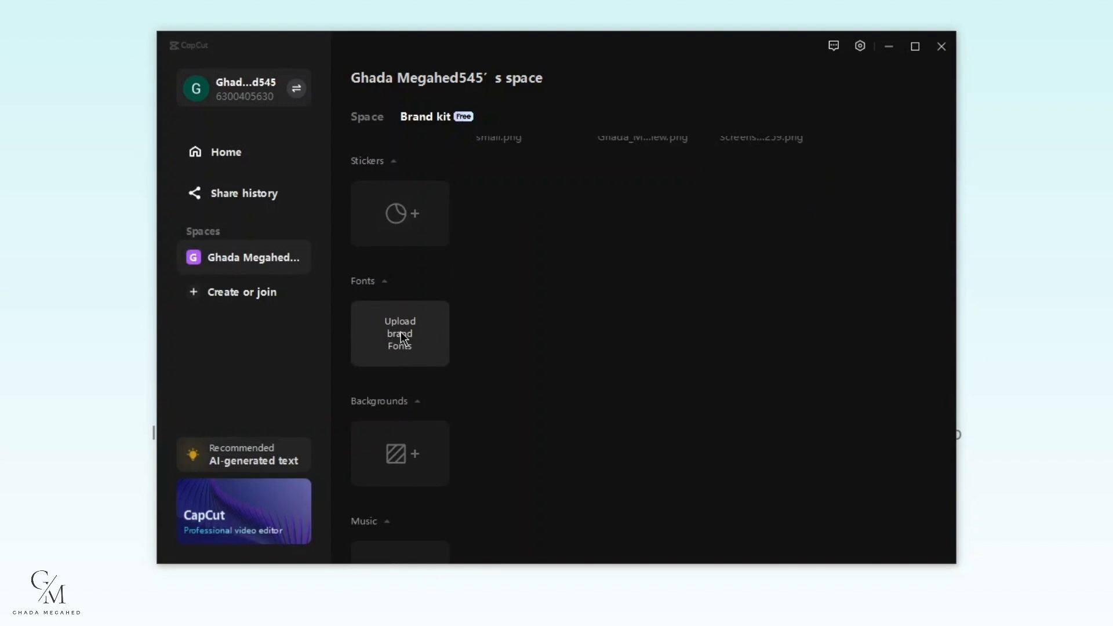
scroll(404, 338, "down", 1)
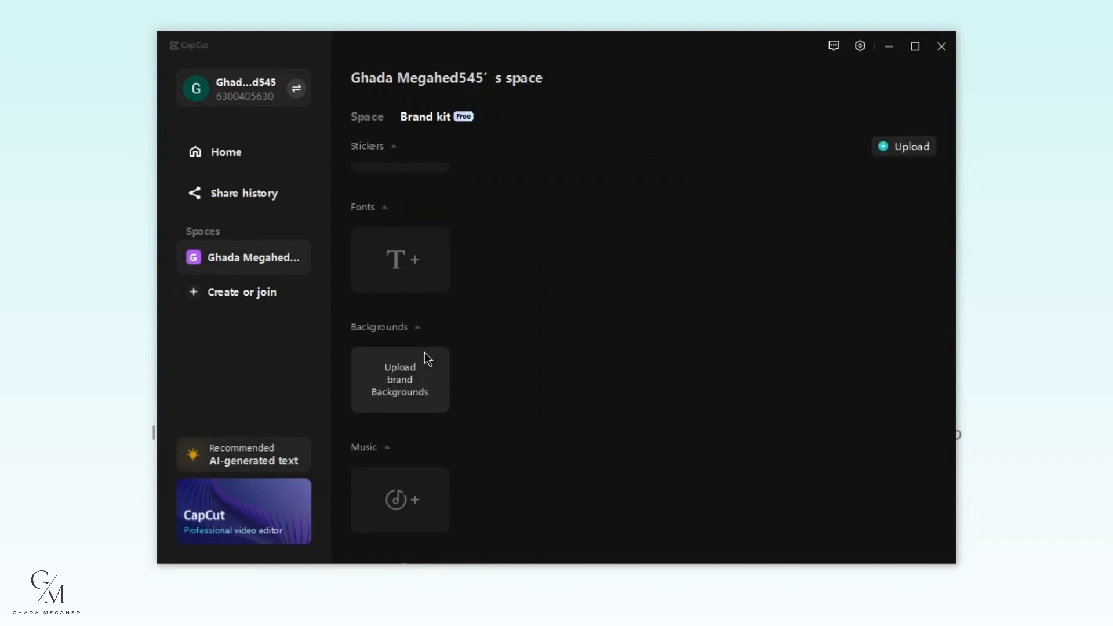
scroll(427, 356, "down", 2)
scroll(524, 355, "down", 1)
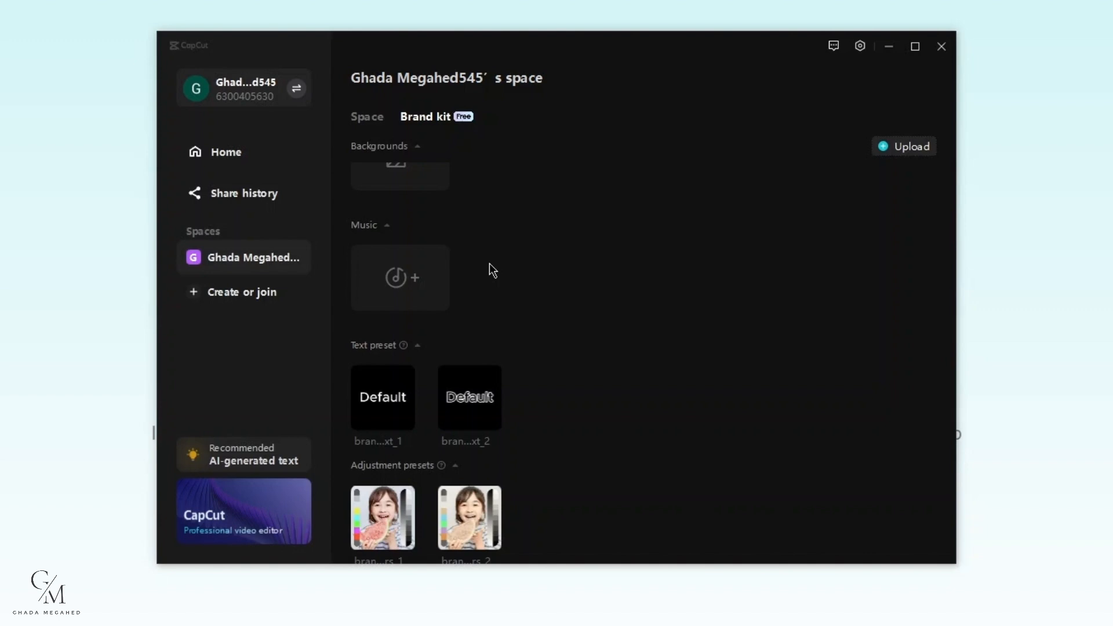
scroll(489, 263, "down", 1)
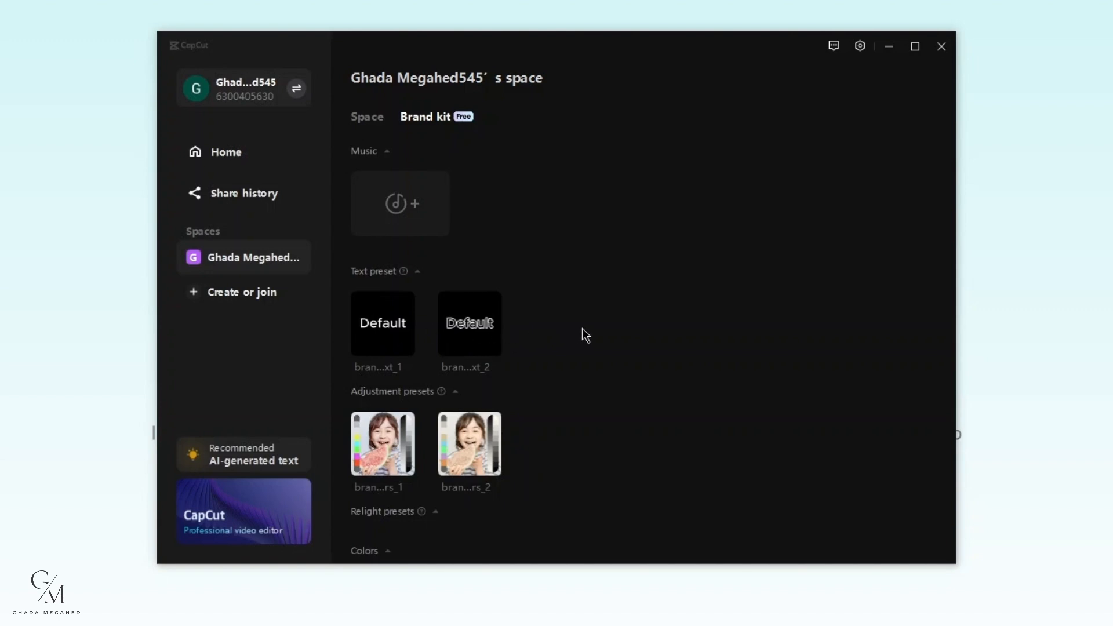
scroll(359, 297, "down", 2)
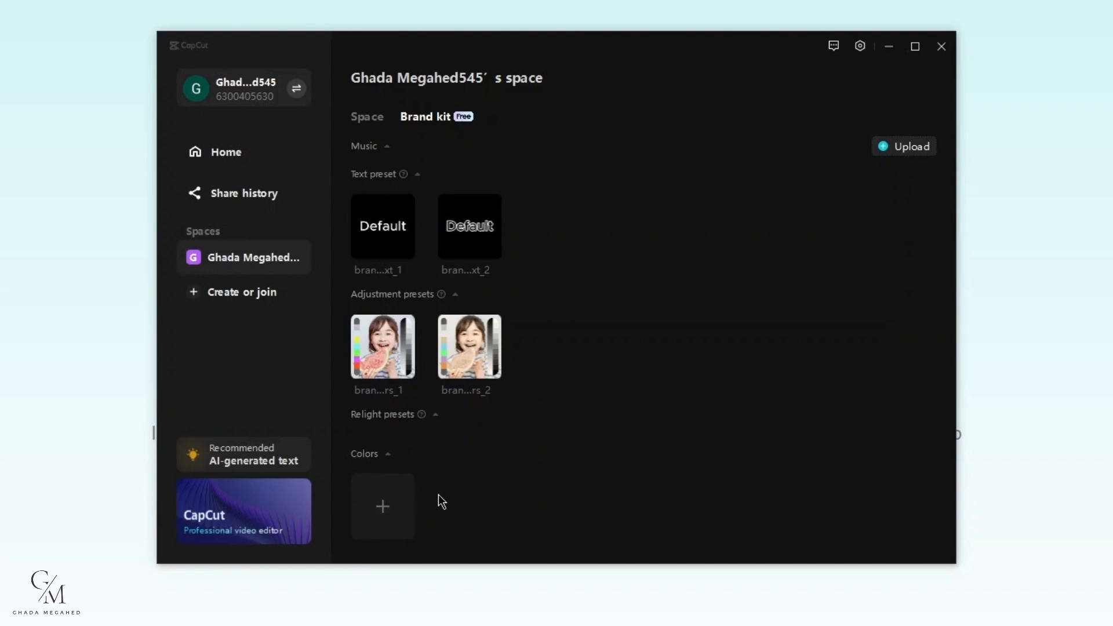
scroll(797, 315, "up", 5)
scroll(797, 314, "up", 6)
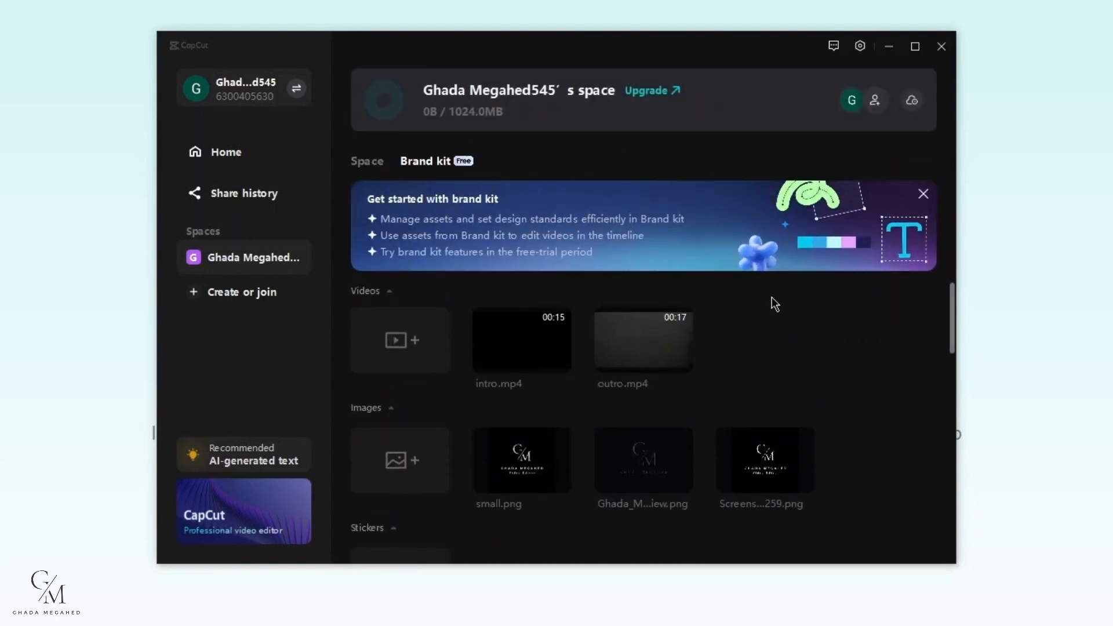